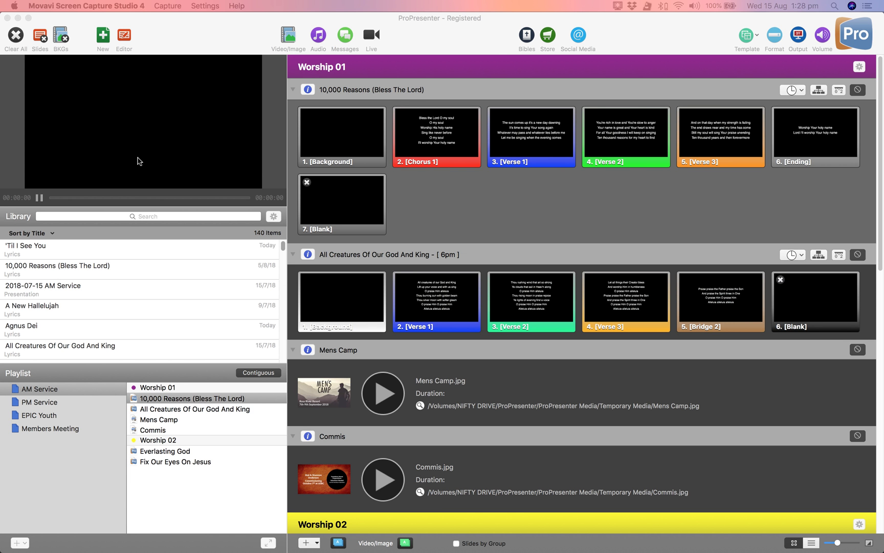
- Show the Mens Camp image live, toggling the output screens on and off and clearing everything from the output
click(386, 404)
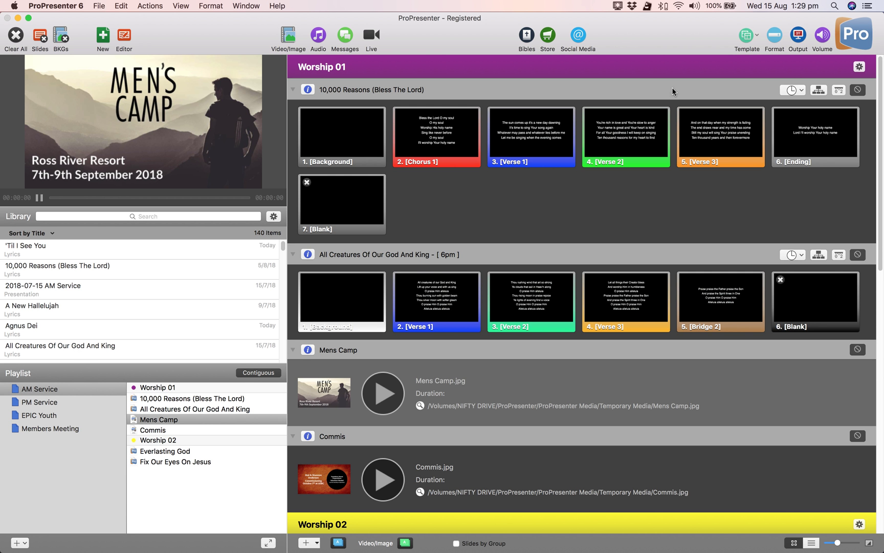
click(801, 41)
click(797, 41)
click(800, 39)
click(798, 36)
click(798, 39)
click(15, 36)
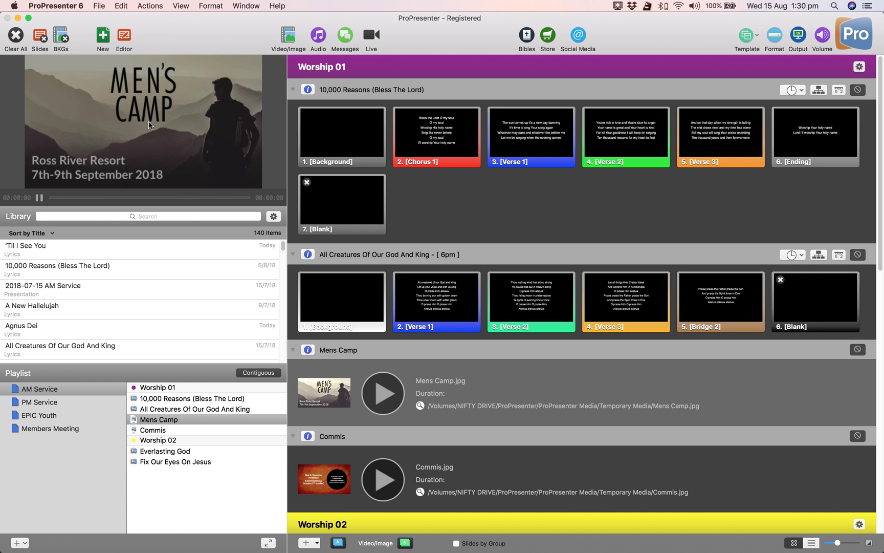
click(799, 40)
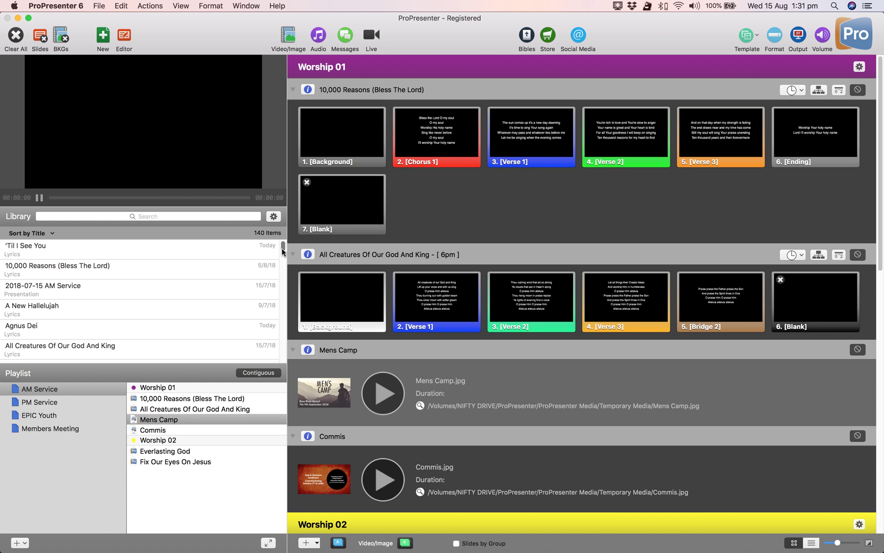
- View the library songs 'Til I See You and A New Hallelujah, and compare the EPIC Youth and AM Service playlists
click(114, 248)
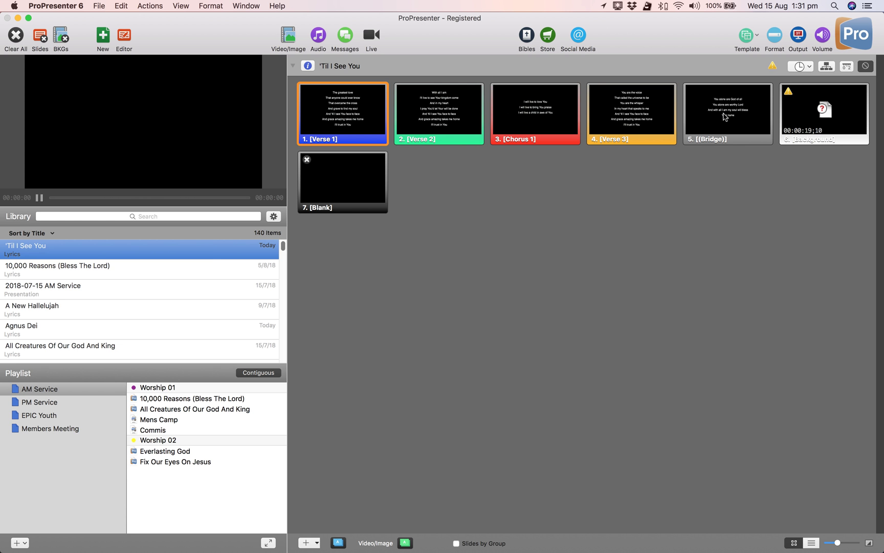
click(72, 310)
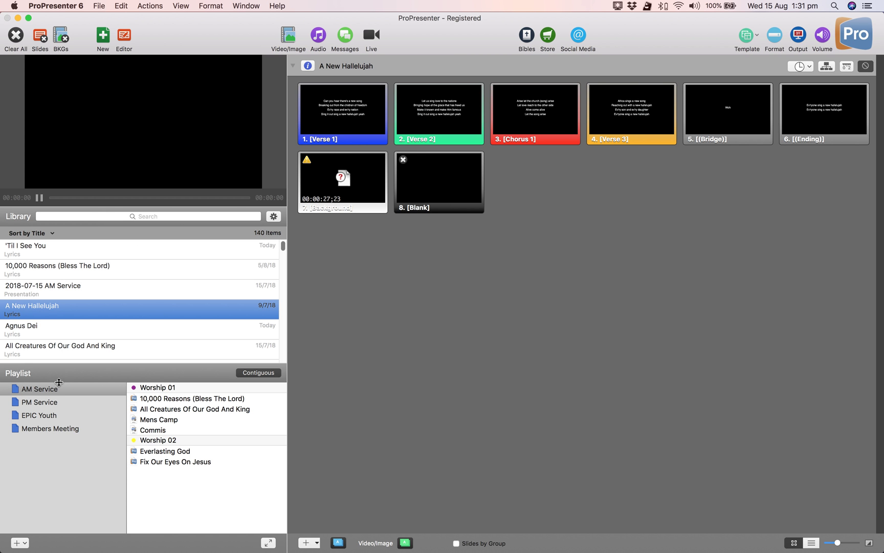
click(51, 416)
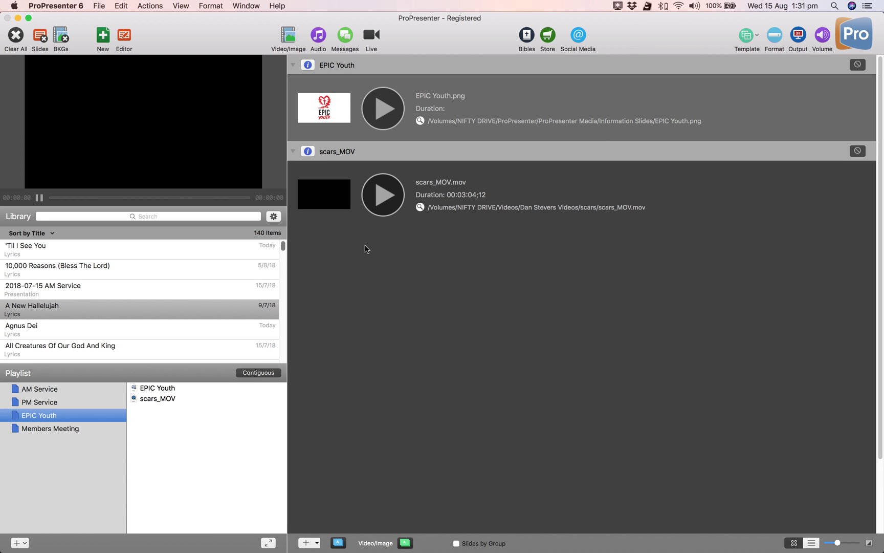
click(56, 393)
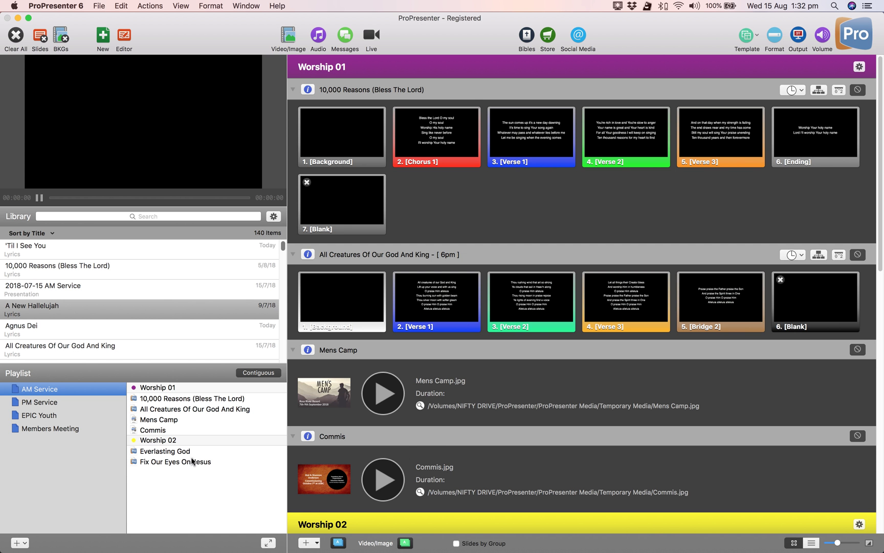
- Go to 10,000 Reasons in the AM Service playlist and look through all its items down to Fix Our Eyes On Jesus
click(22, 545)
click(107, 429)
click(169, 401)
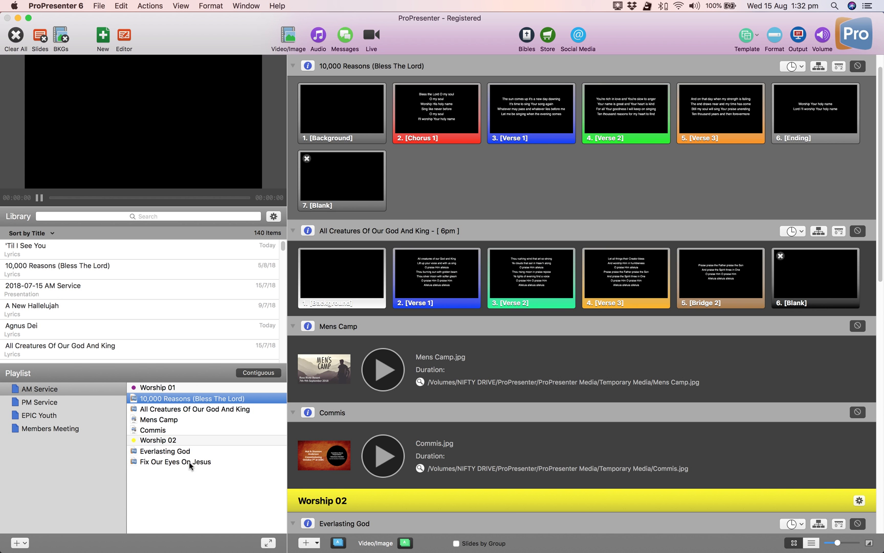
scroll(527, 174, down, 5)
scroll(533, 185, down, 15)
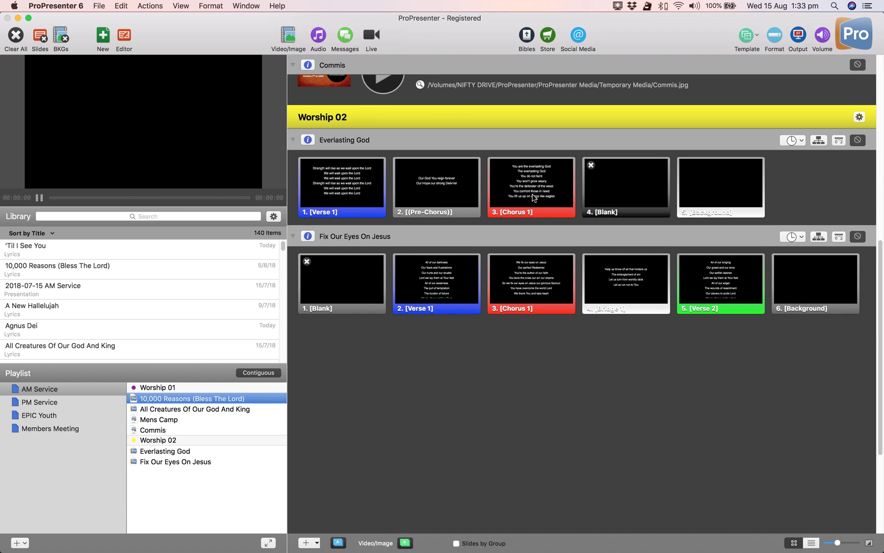
scroll(533, 194, up, 20)
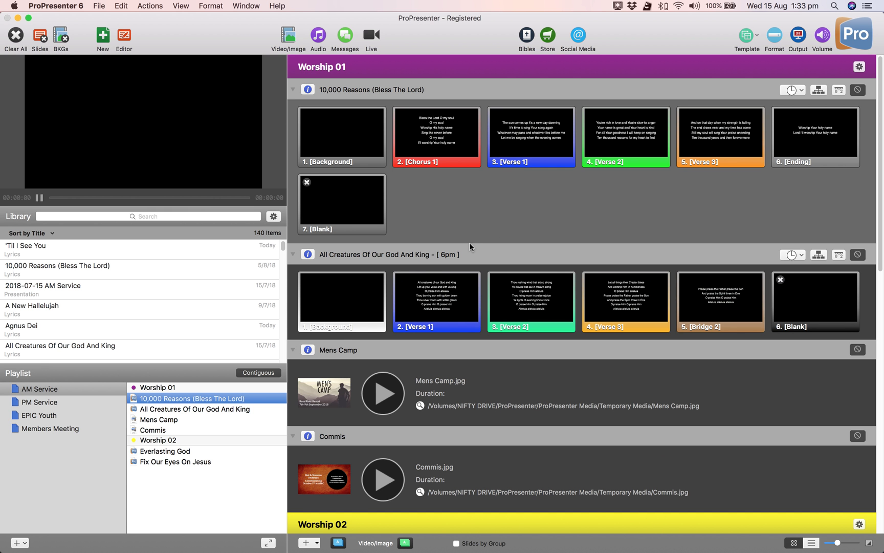
- Turn off the contiguous playlist view, open All Creatures Of Our God And King and Mens Camp individually, and restore the contiguous view
click(264, 375)
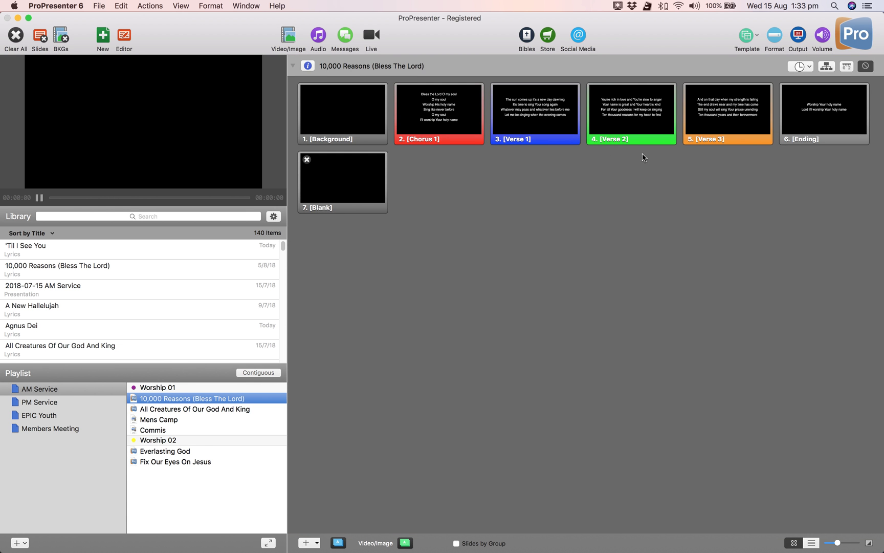
click(208, 409)
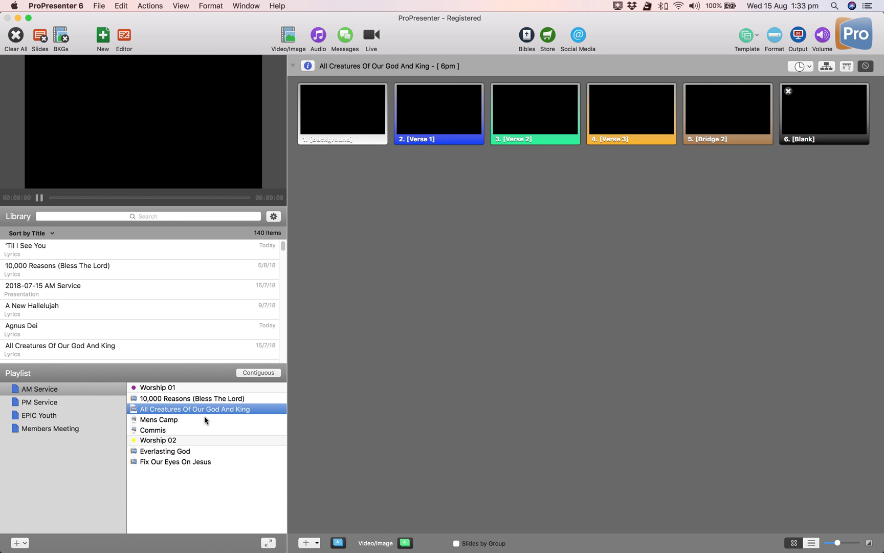
click(200, 419)
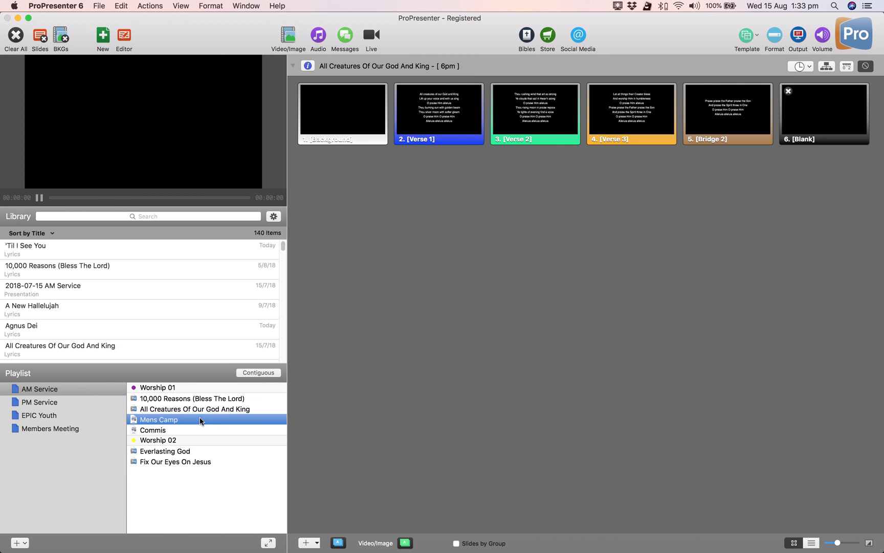
click(264, 374)
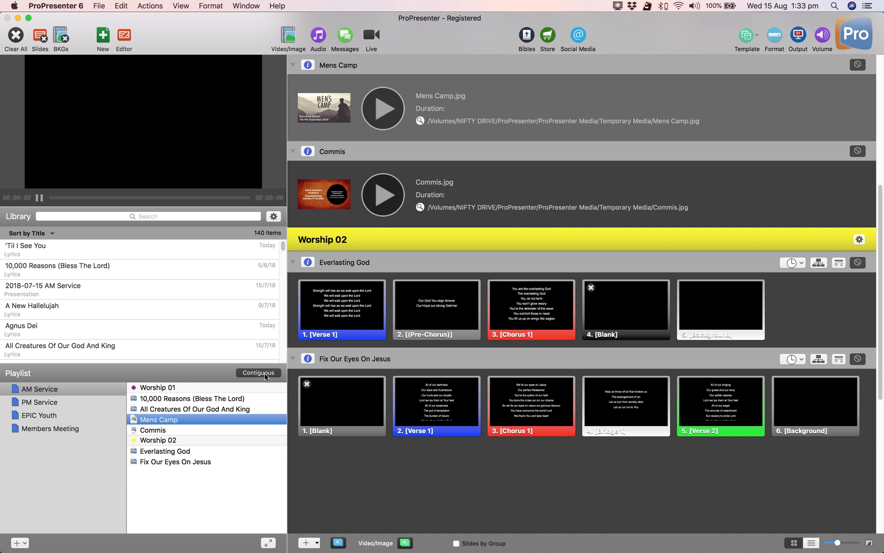
scroll(497, 225, up, 6)
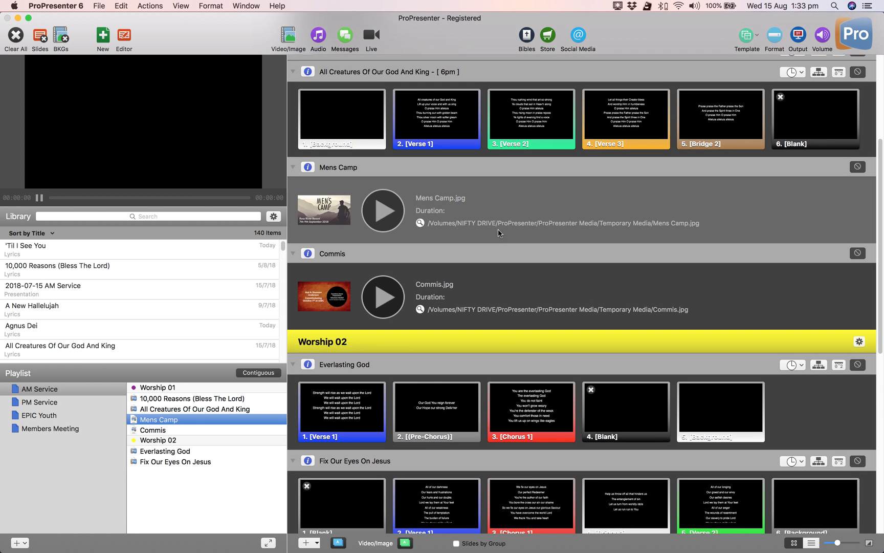
scroll(499, 233, up, 3)
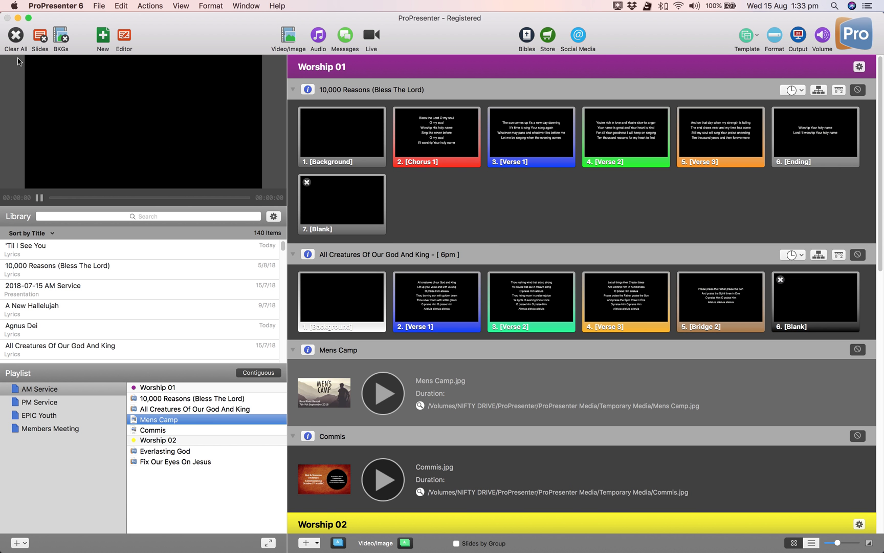
- Send the Mens Camp image to the live output and clear all layers
click(385, 395)
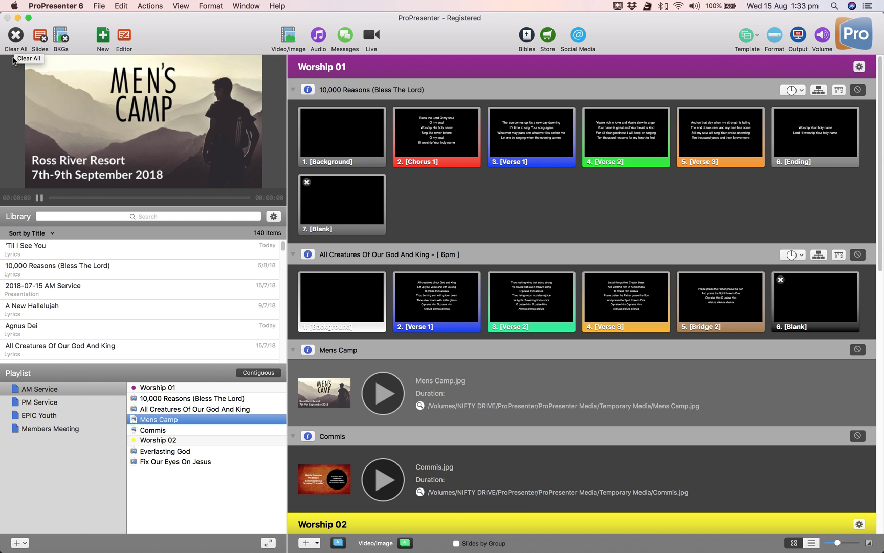
click(14, 41)
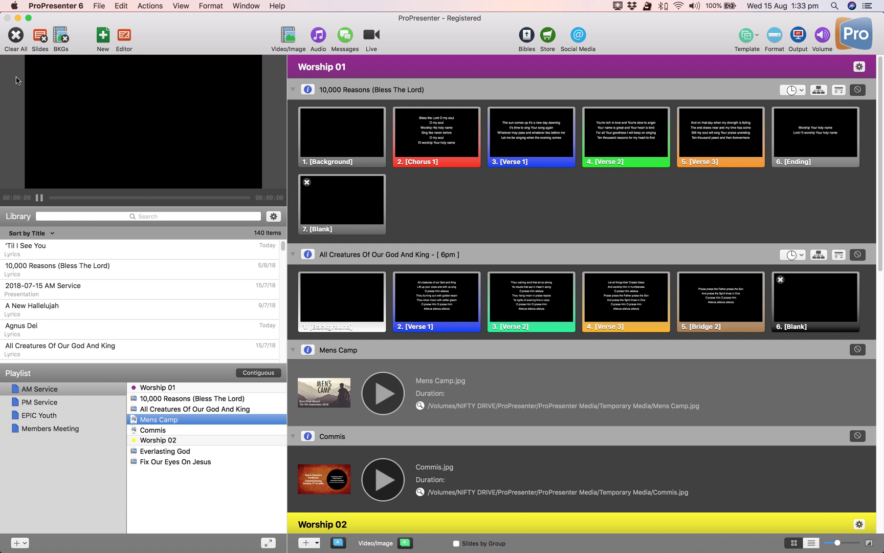
click(19, 40)
- Show Chorus 1 of 10,000 Reasons live and assign the Aquatic Cloud motion background to the song's Background slide
click(446, 134)
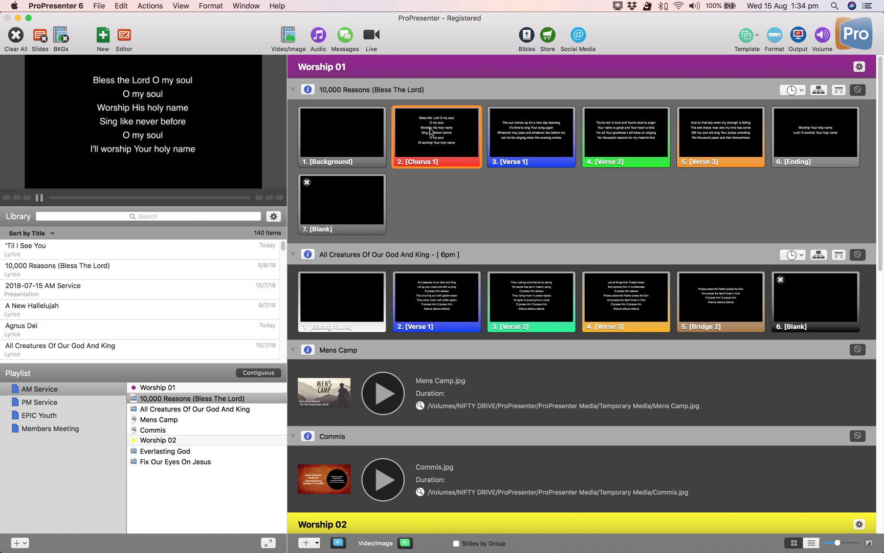
click(291, 34)
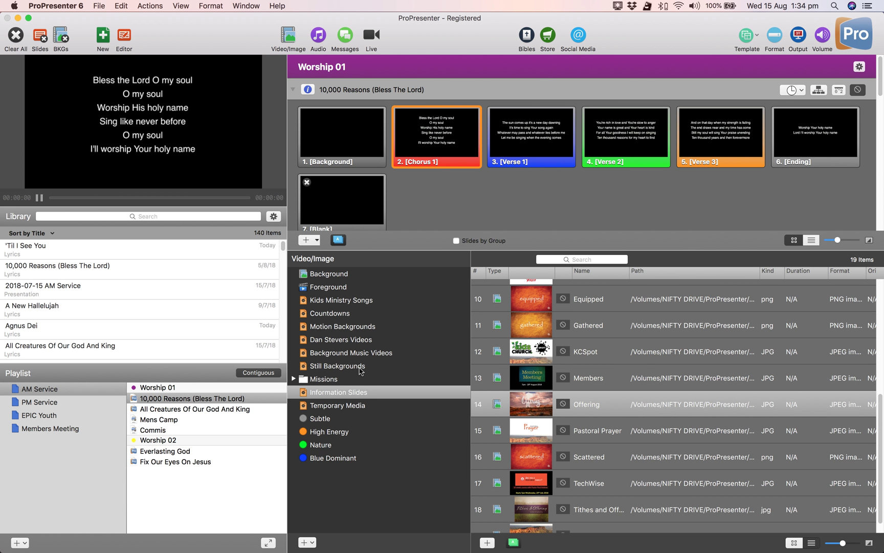
click(360, 366)
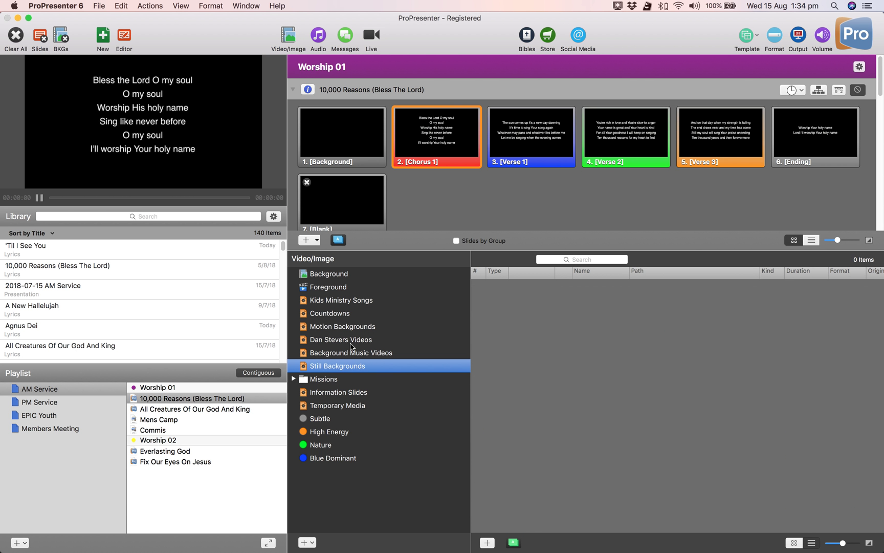
click(350, 326)
drag(594, 296, 343, 139)
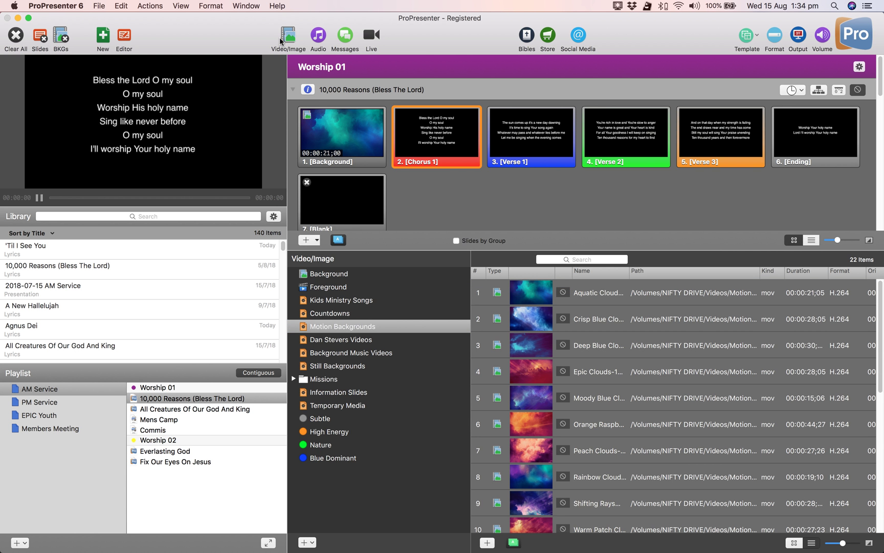
click(281, 40)
- Present the Background slide of 10,000 Reasons live, followed by Chorus 1, Verse 1 and Verse 2 over it
click(351, 157)
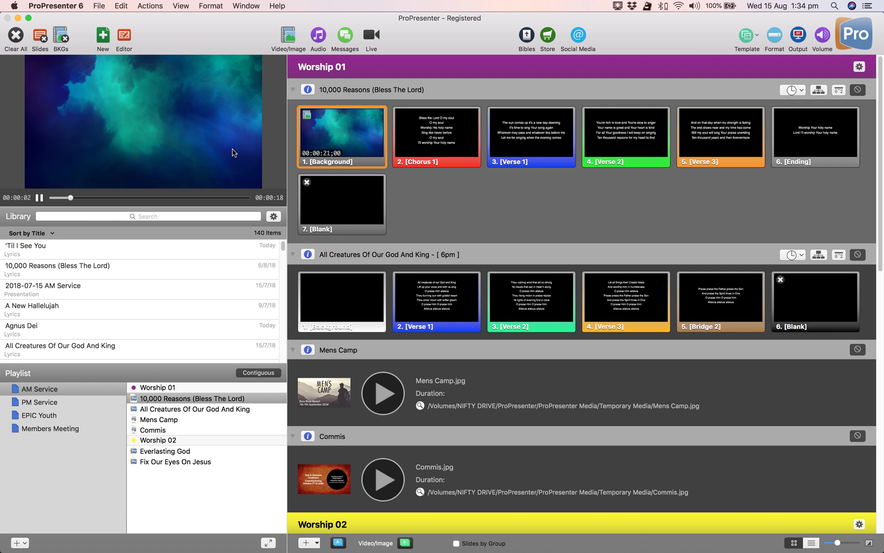
click(457, 146)
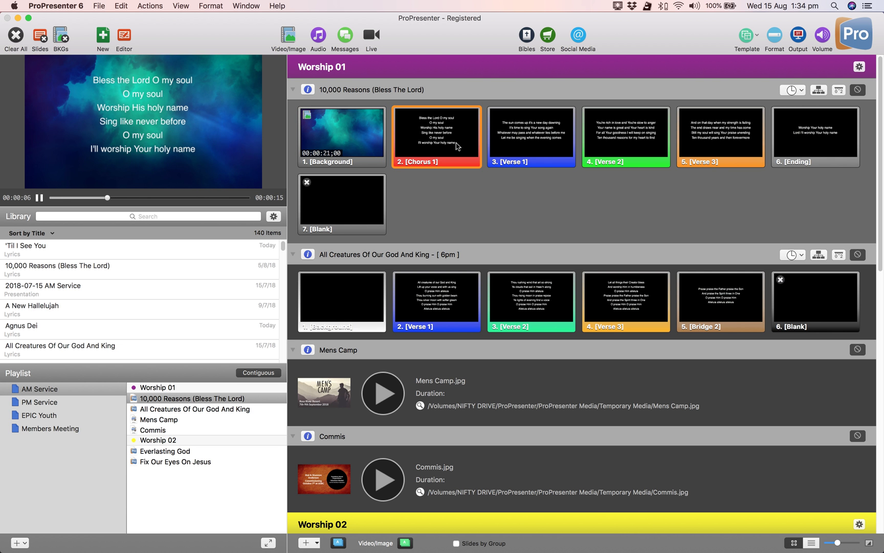
click(558, 144)
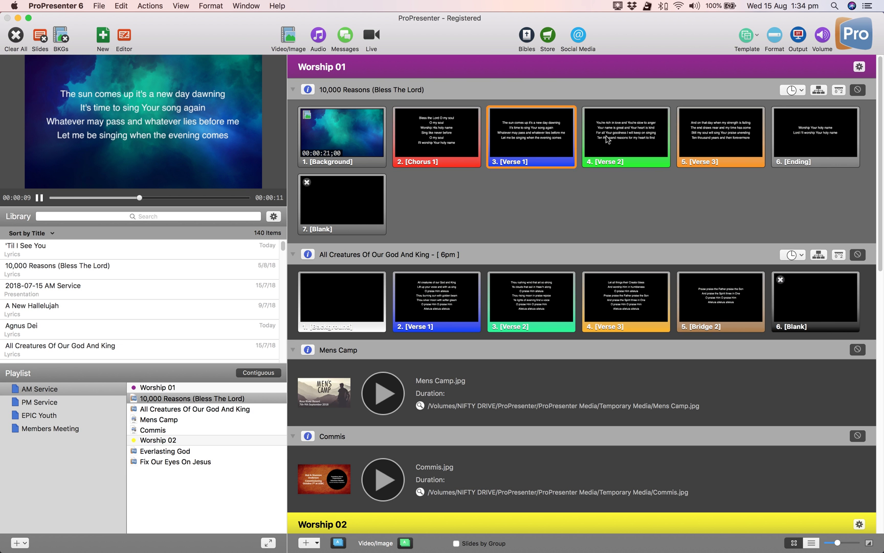
click(607, 140)
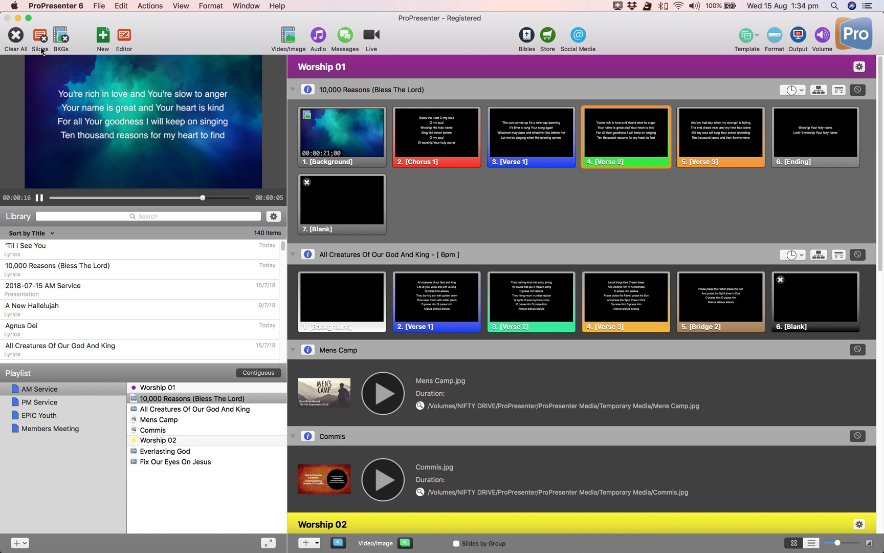
- Clear only the slide text, redisplay Verse 2, and clear the background layer followed by everything else
click(43, 42)
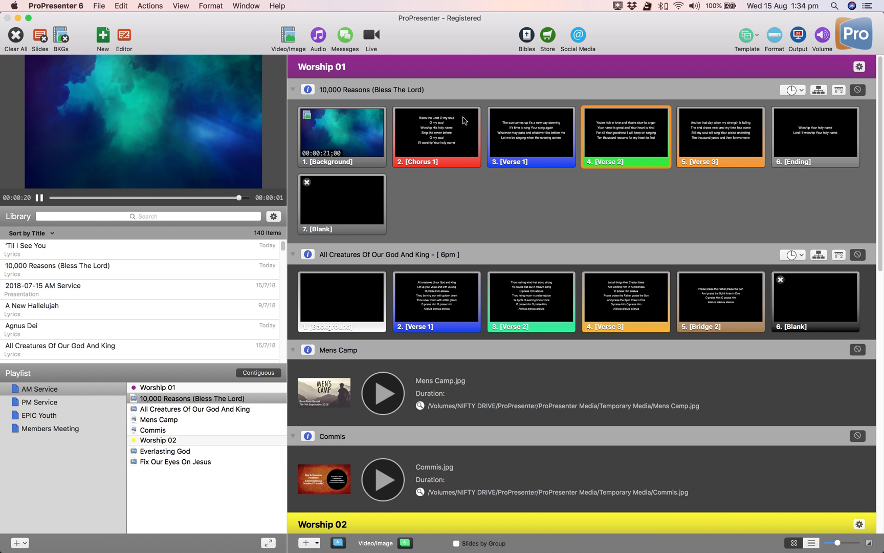
click(640, 139)
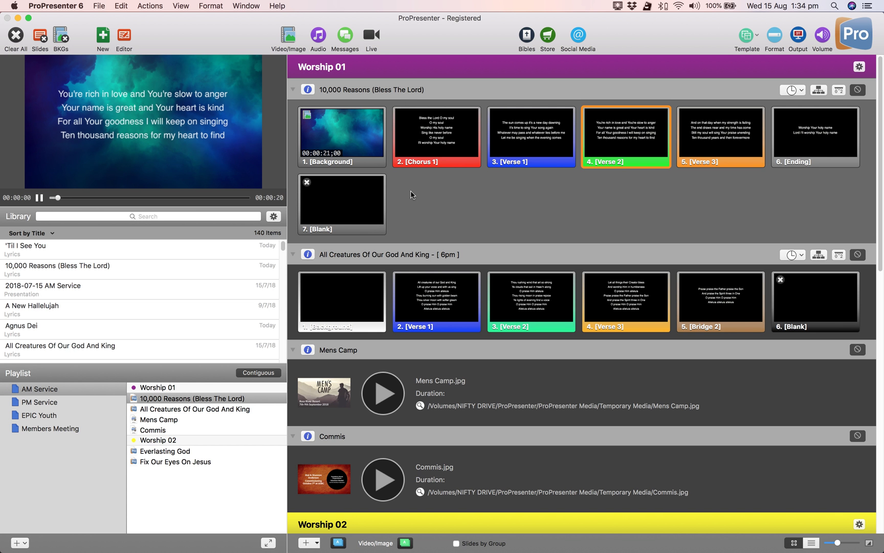
click(62, 37)
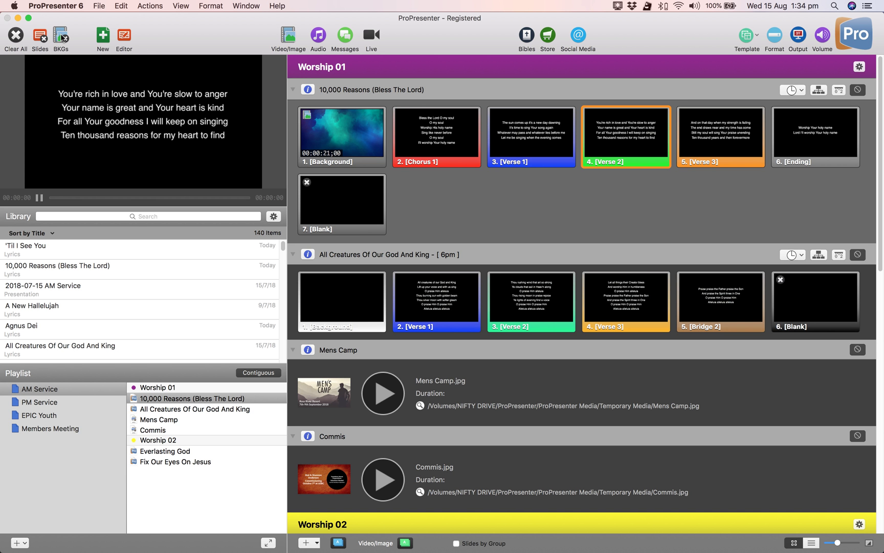
click(16, 35)
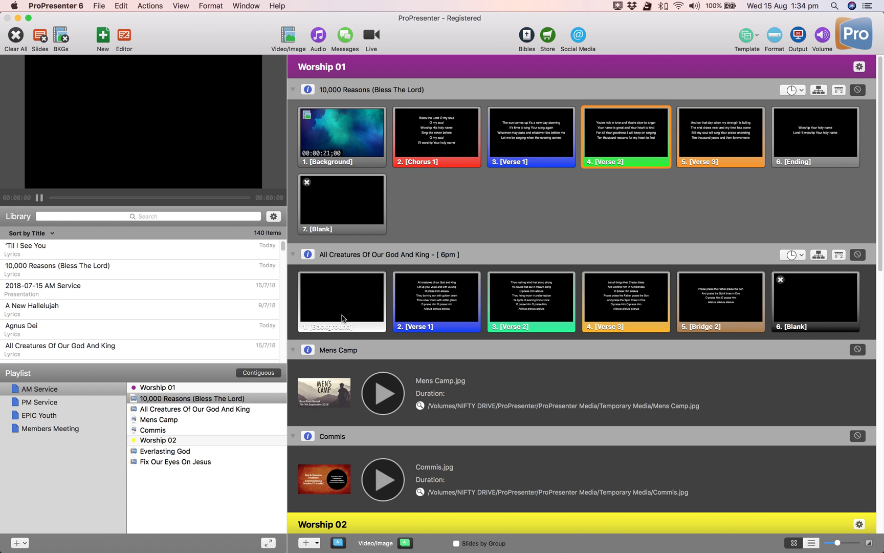
- Switch the live output through Mens Camp, Chorus 1 of 10,000 Reasons, Commis and Verse 1 of All Creatures Of Our God And King
click(380, 397)
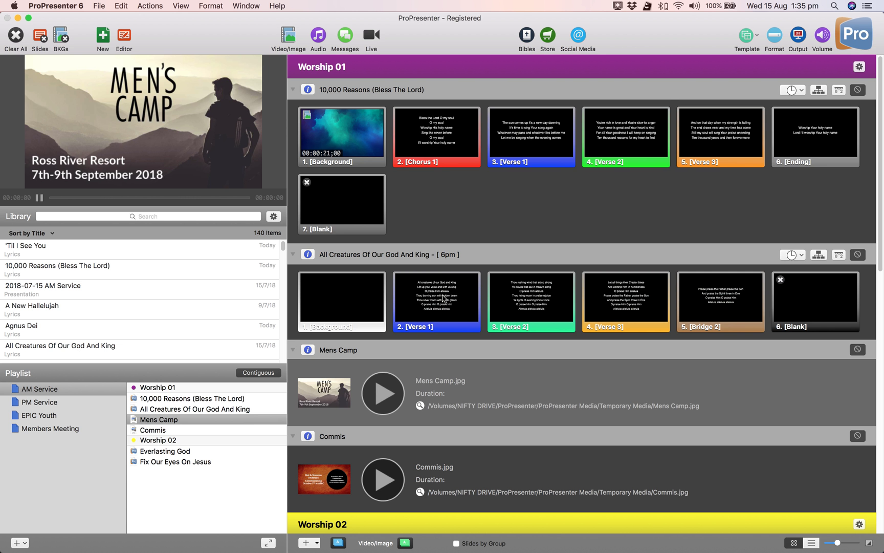
click(443, 135)
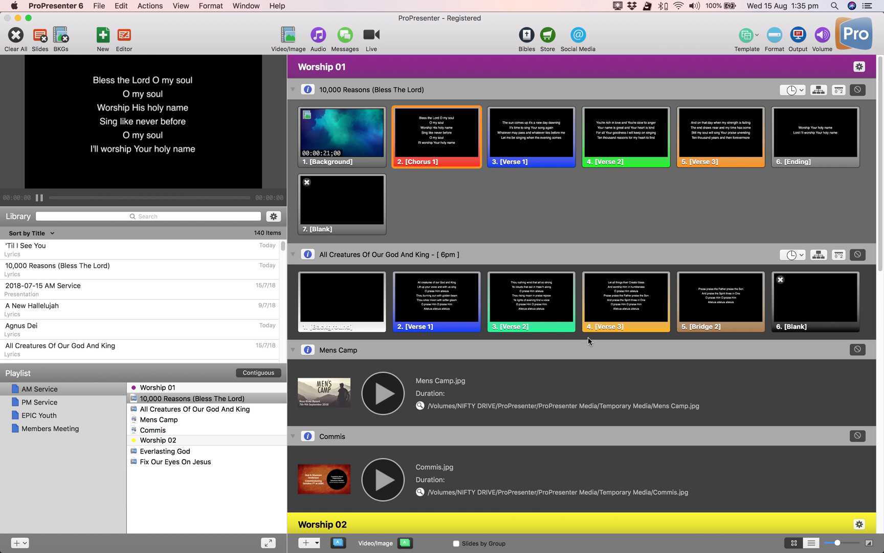
scroll(587, 336, down, 3)
scroll(532, 377, down, 3)
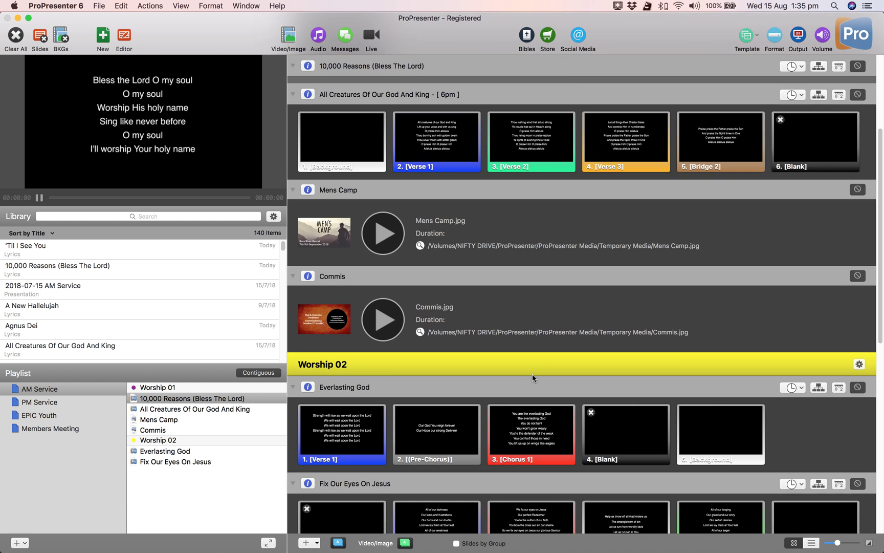
scroll(532, 378, up, 3)
click(396, 417)
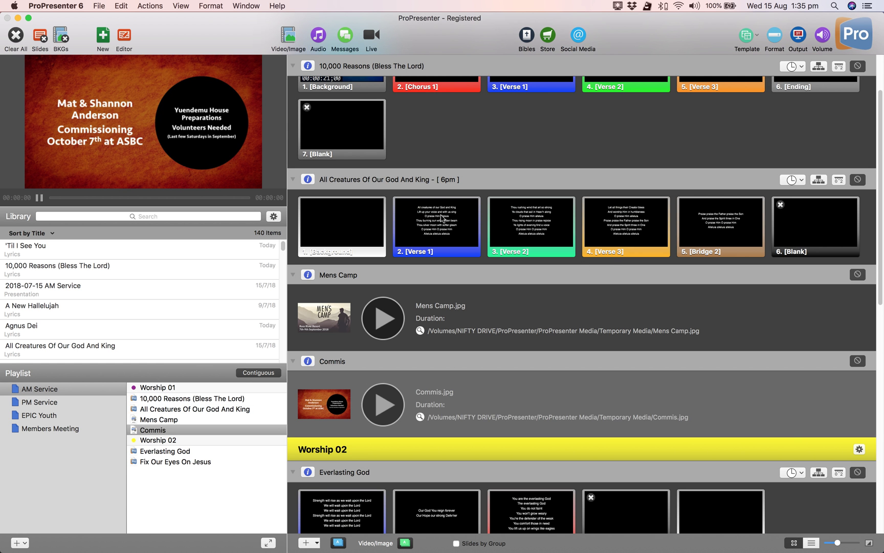
click(453, 219)
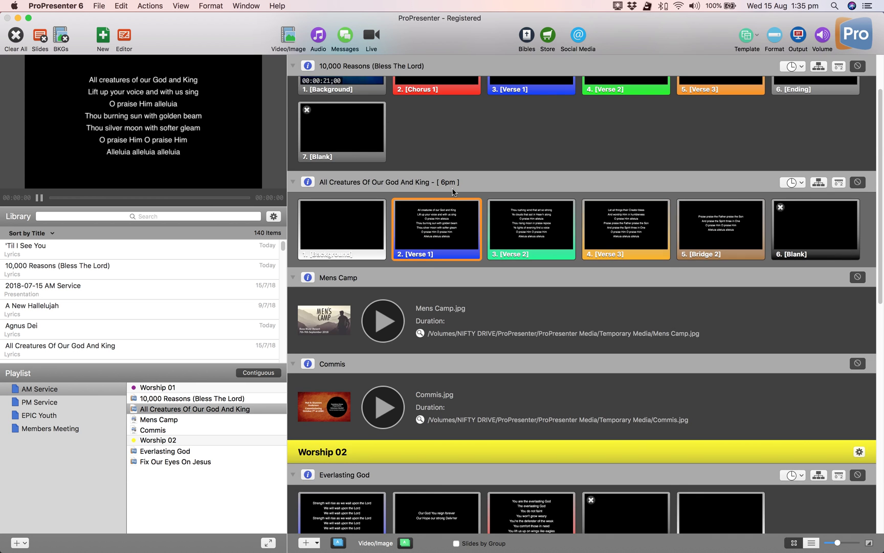
- Look through the Video/Image bin's Information Slides playlist, and close the bin
scroll(450, 169, up, 2)
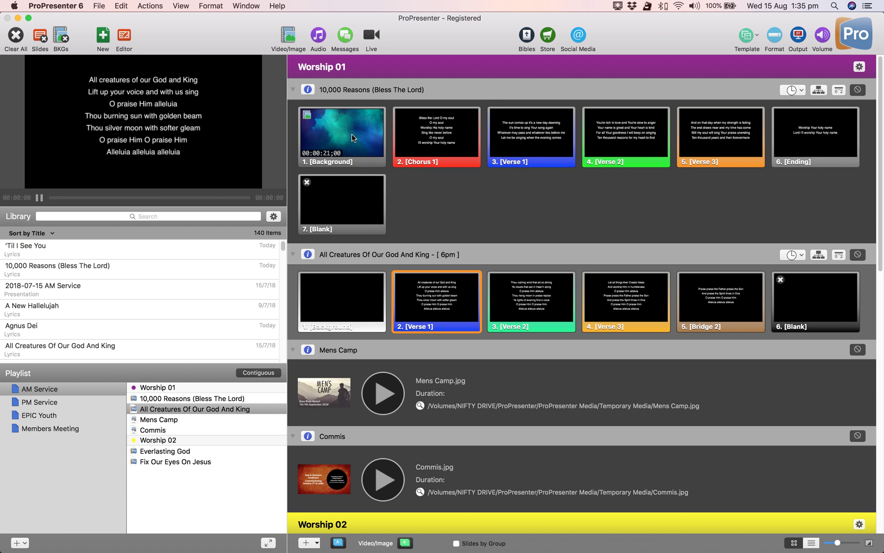
click(291, 42)
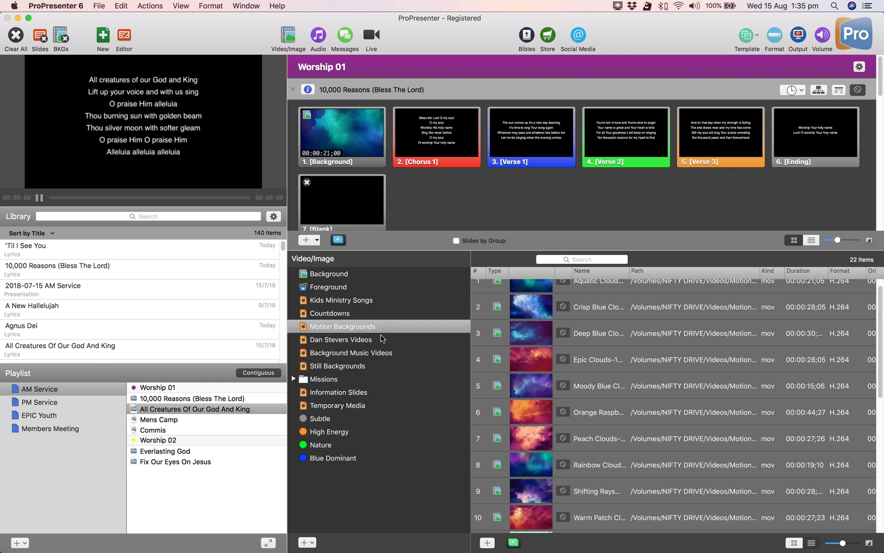
click(356, 393)
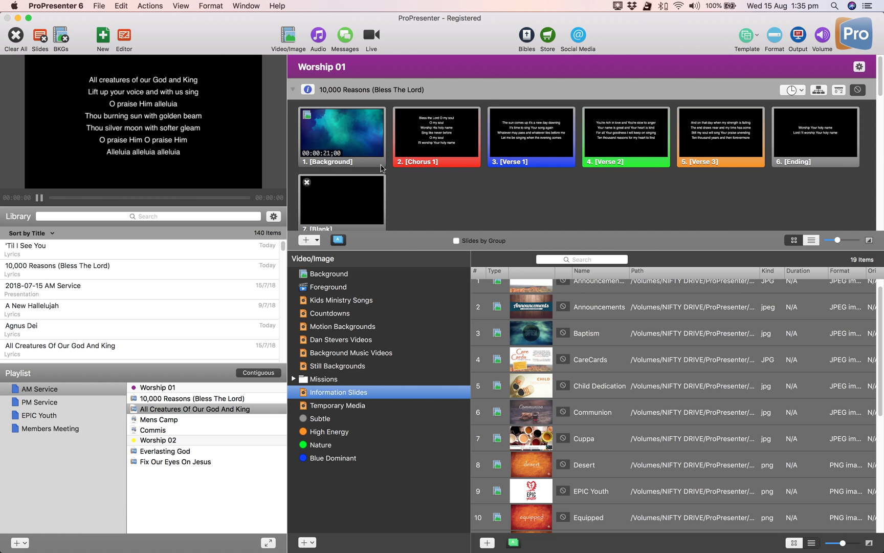
click(291, 37)
- View the Audio bin and the Messages window with its Countdown message, closing each one after viewing
click(325, 38)
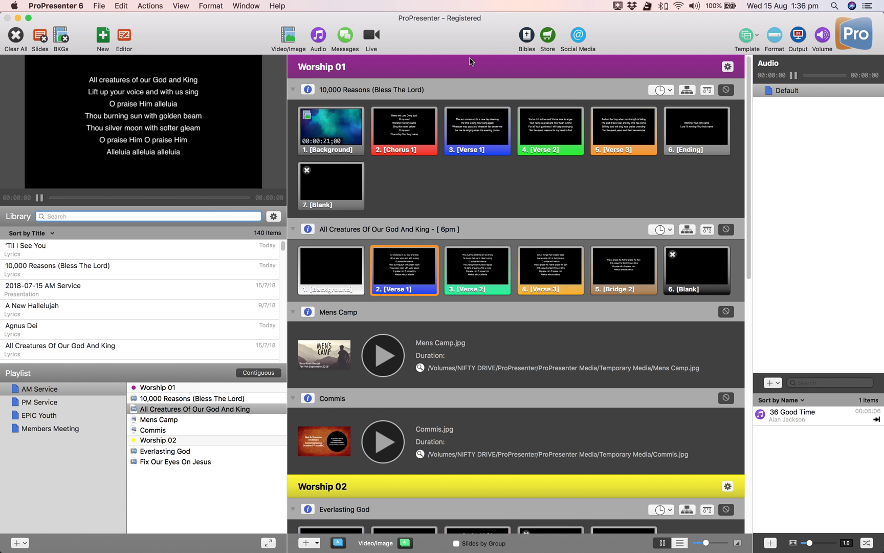
click(320, 41)
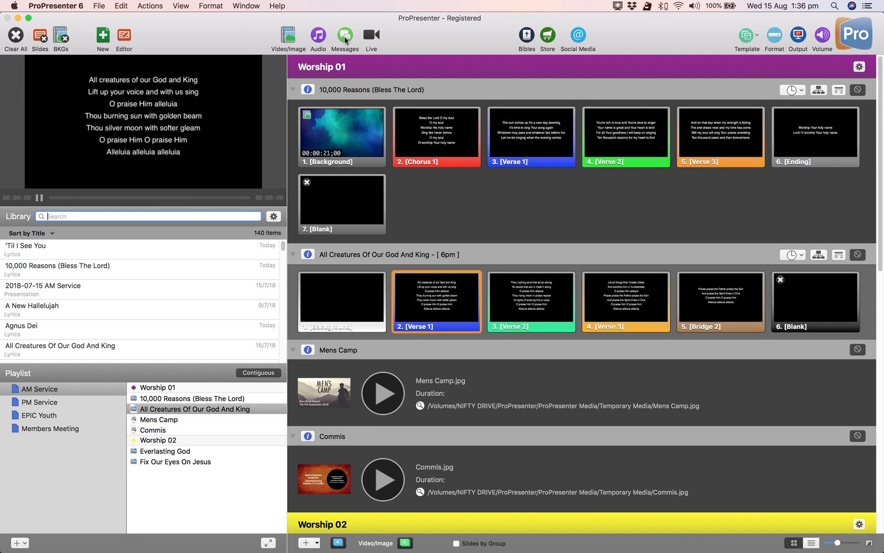
click(346, 40)
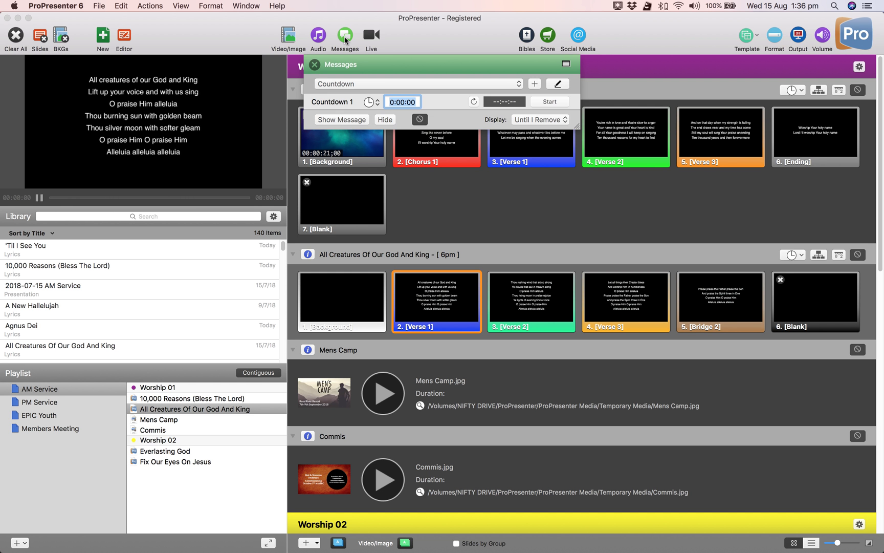
click(346, 39)
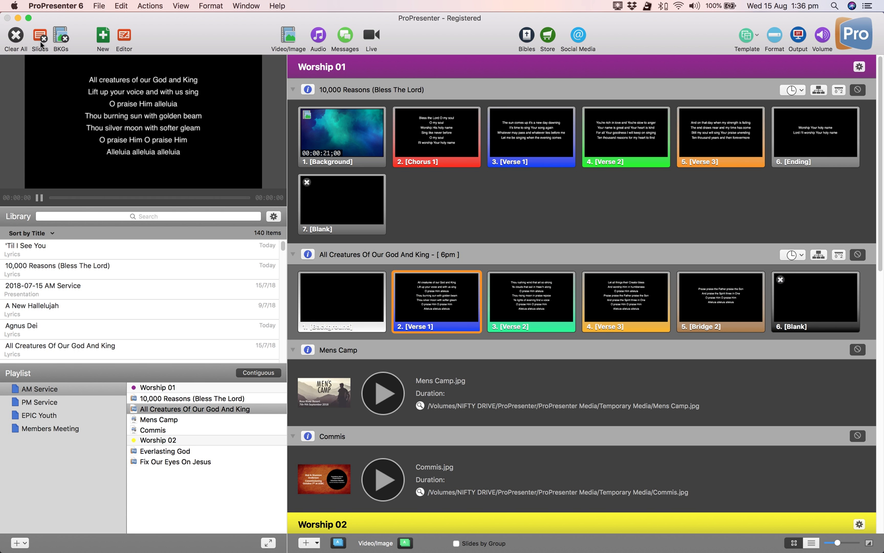
- Clear the whole output, and show the first Announcements image and the Baptism image live from the Information Slides media playlist
click(16, 37)
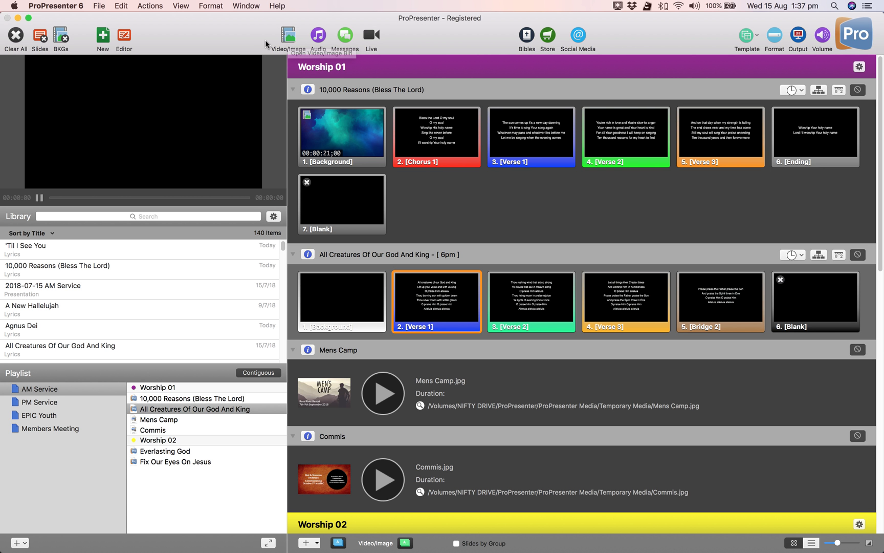
click(287, 35)
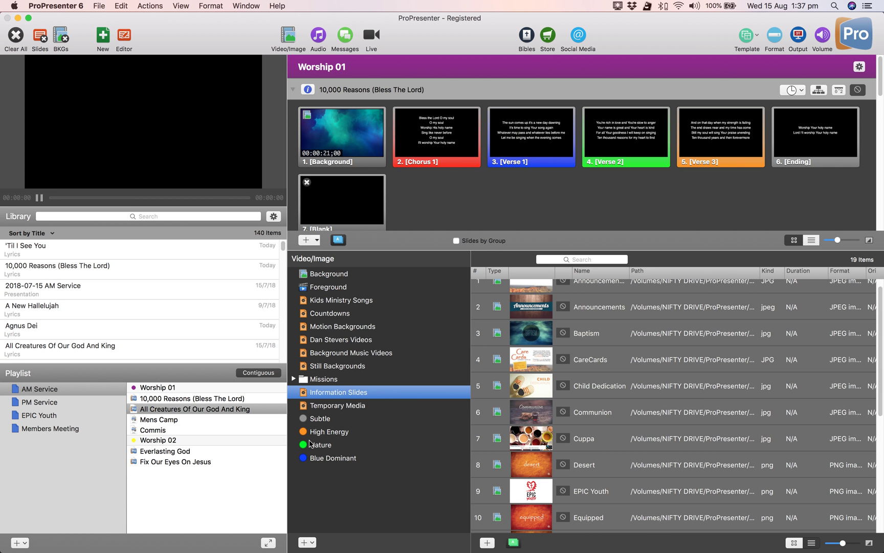
click(359, 407)
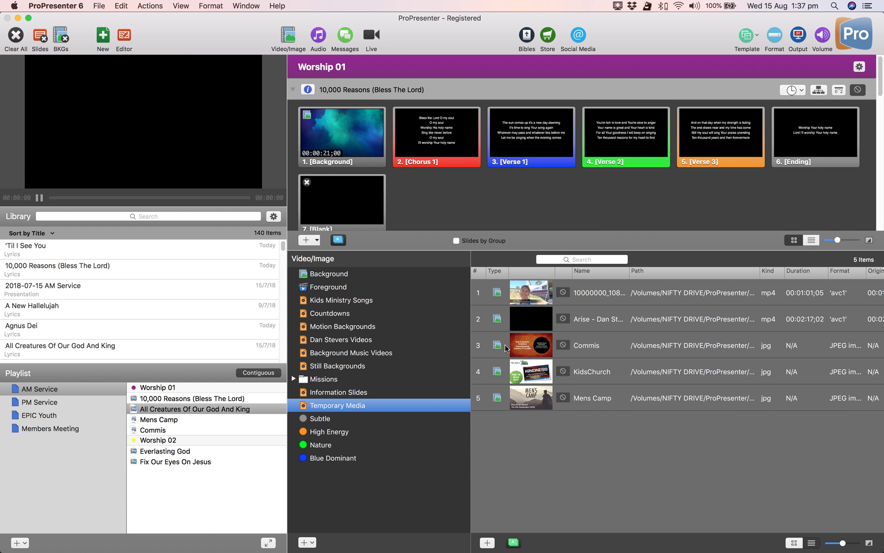
click(374, 394)
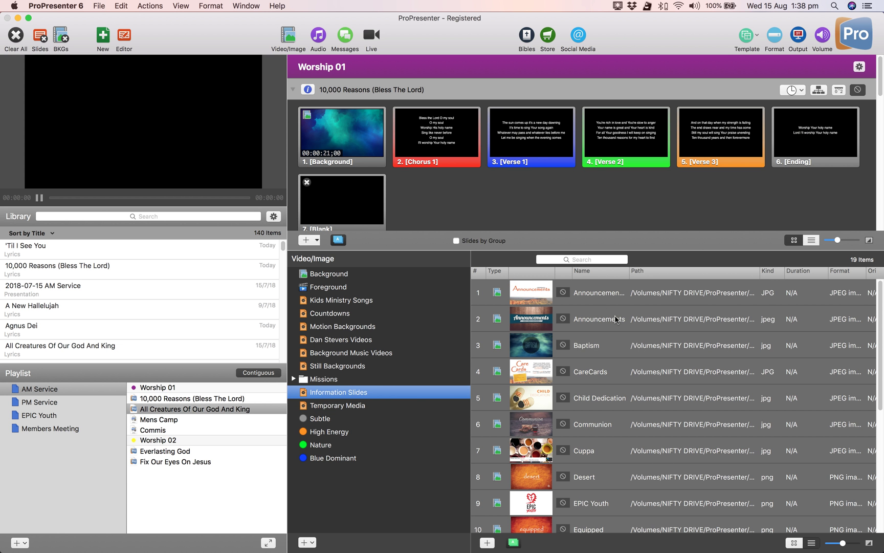
click(629, 298)
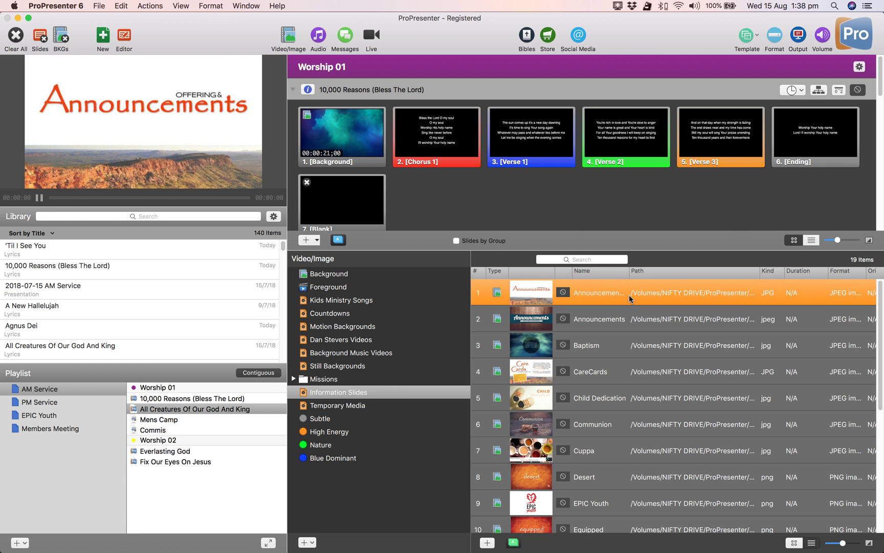
click(630, 350)
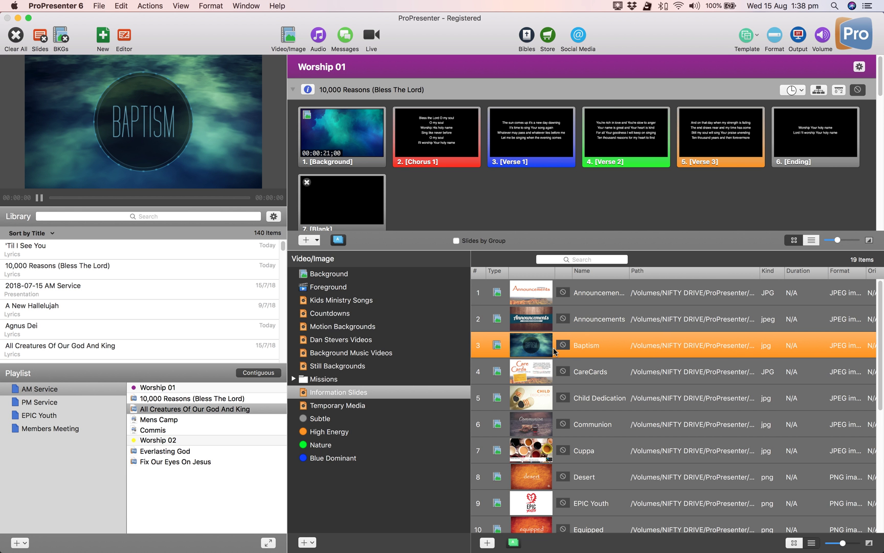
- Play the first Temporary Media video live, pause it, and clear all output before closing the Video/Image bin
click(377, 410)
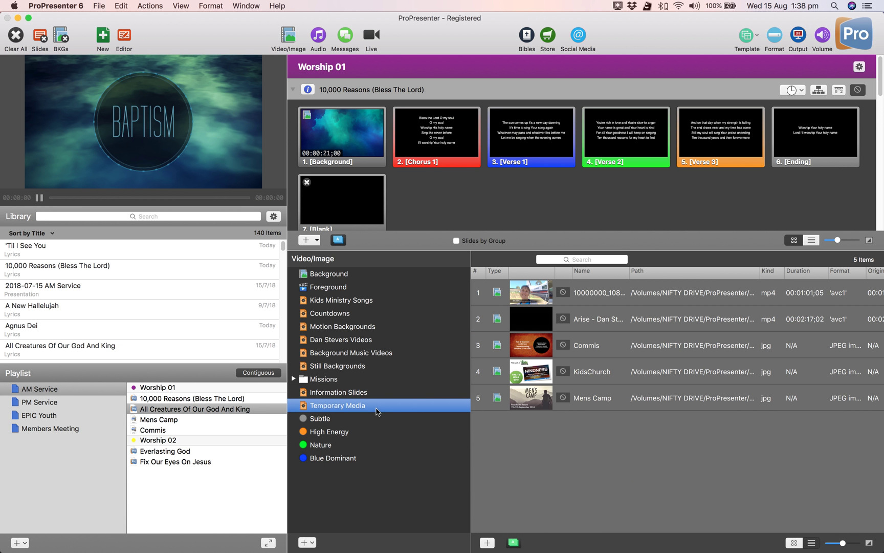
click(621, 296)
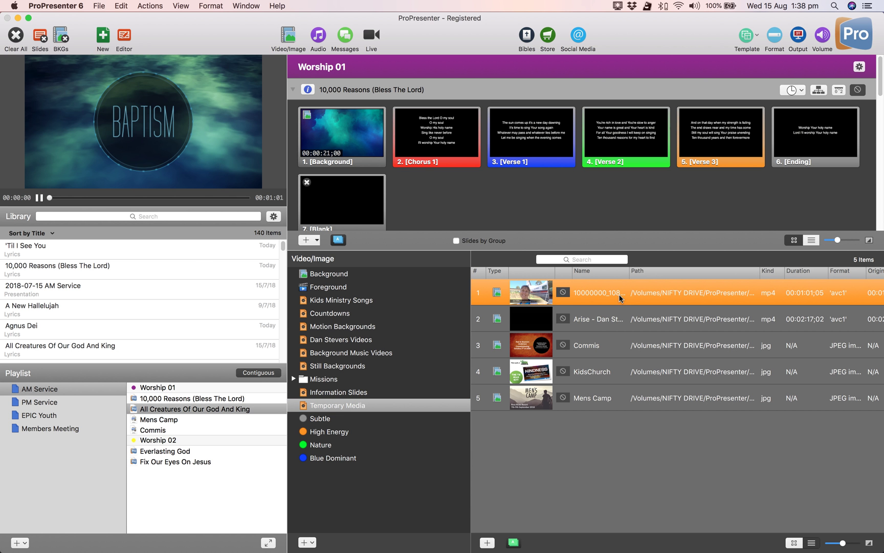
click(40, 198)
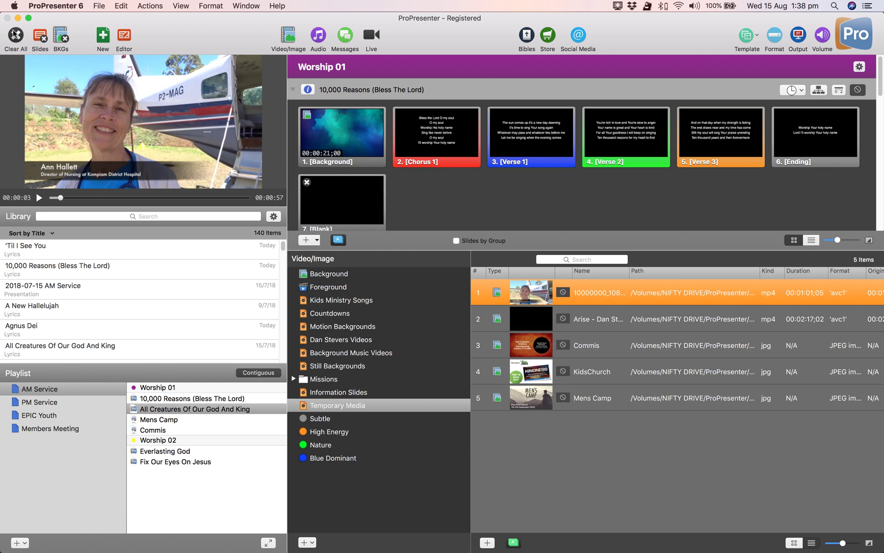
click(14, 33)
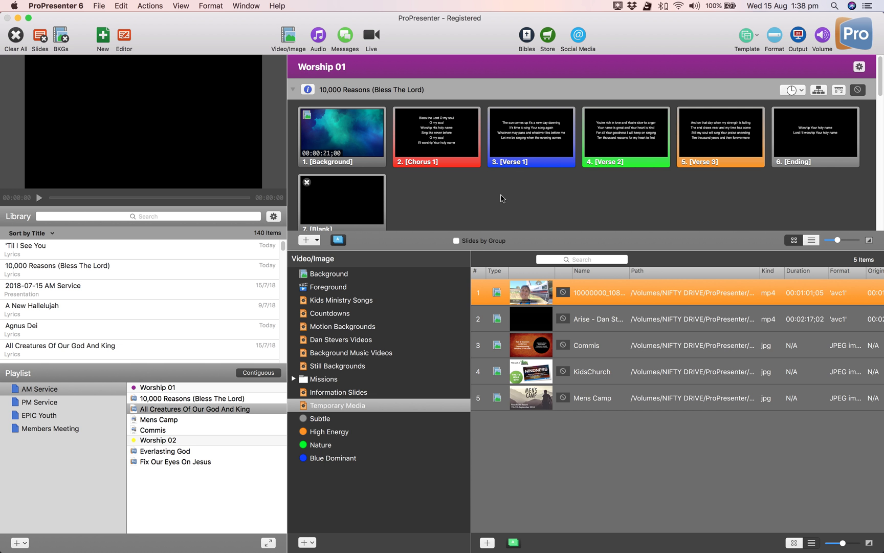
click(289, 37)
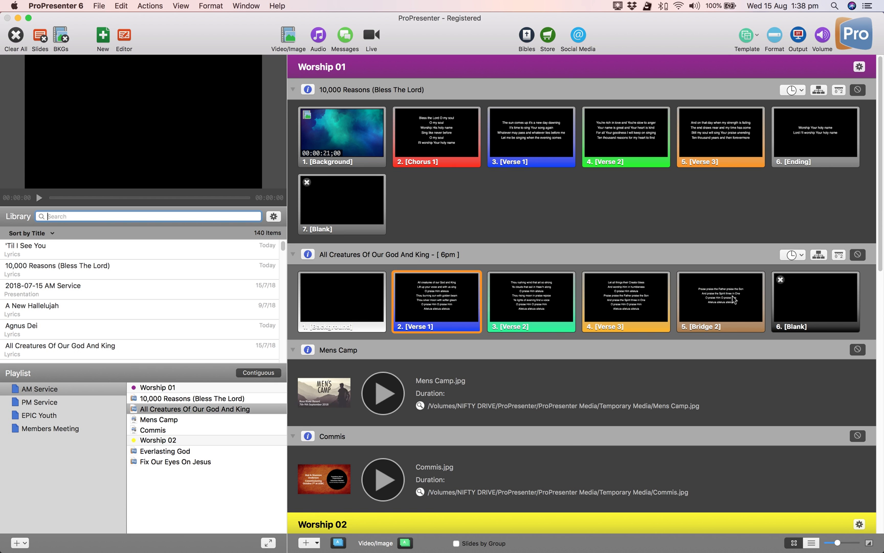